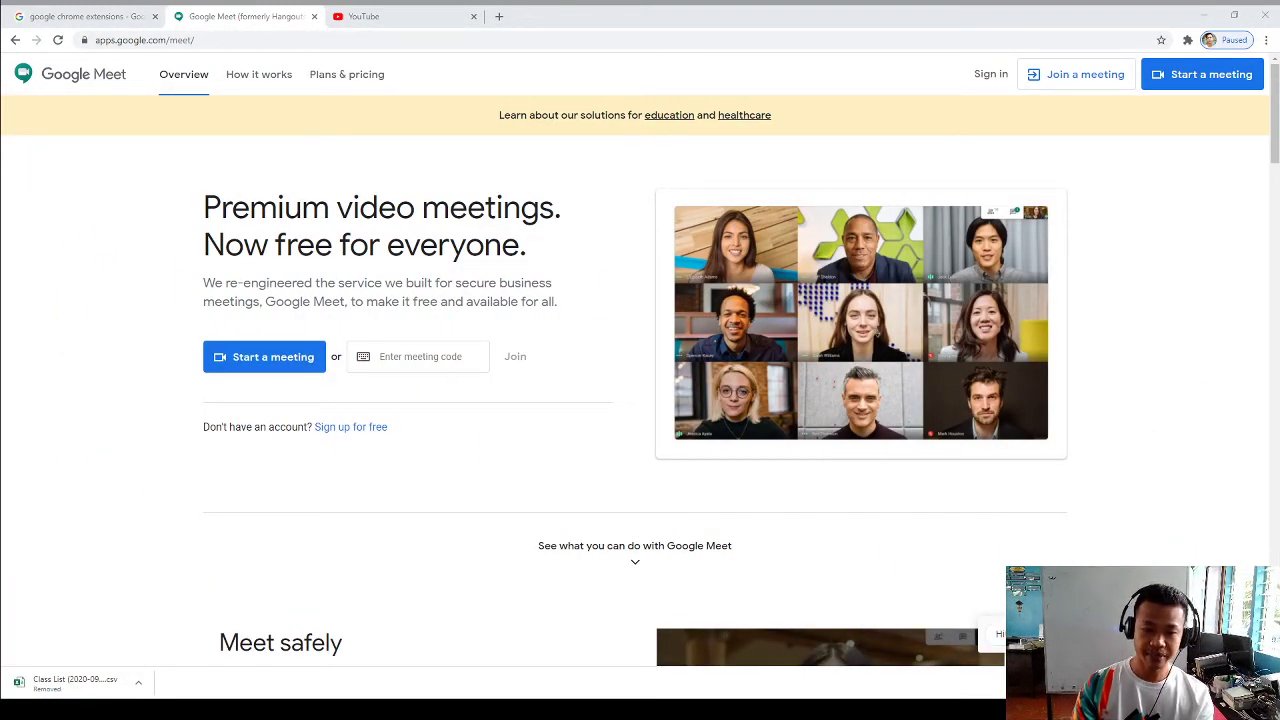
Start a new meeting and sign in with the chosen Google account and its password
key(alt+Tab)
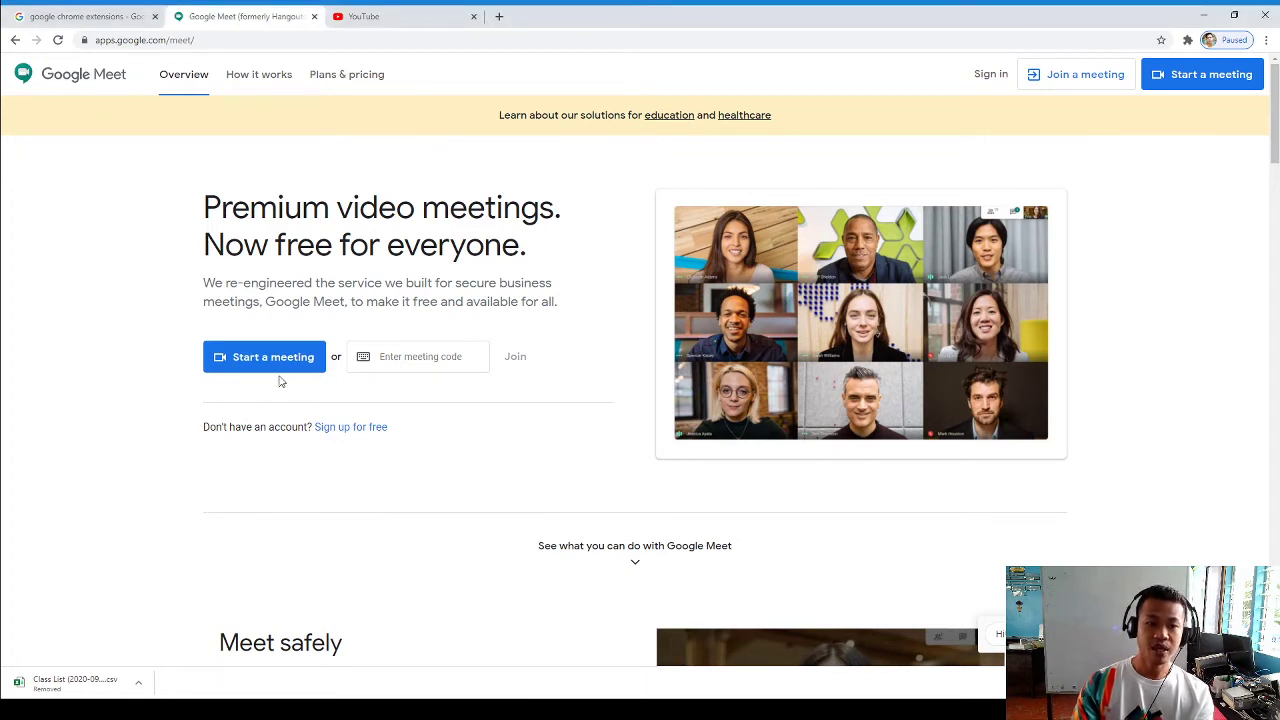
click(277, 370)
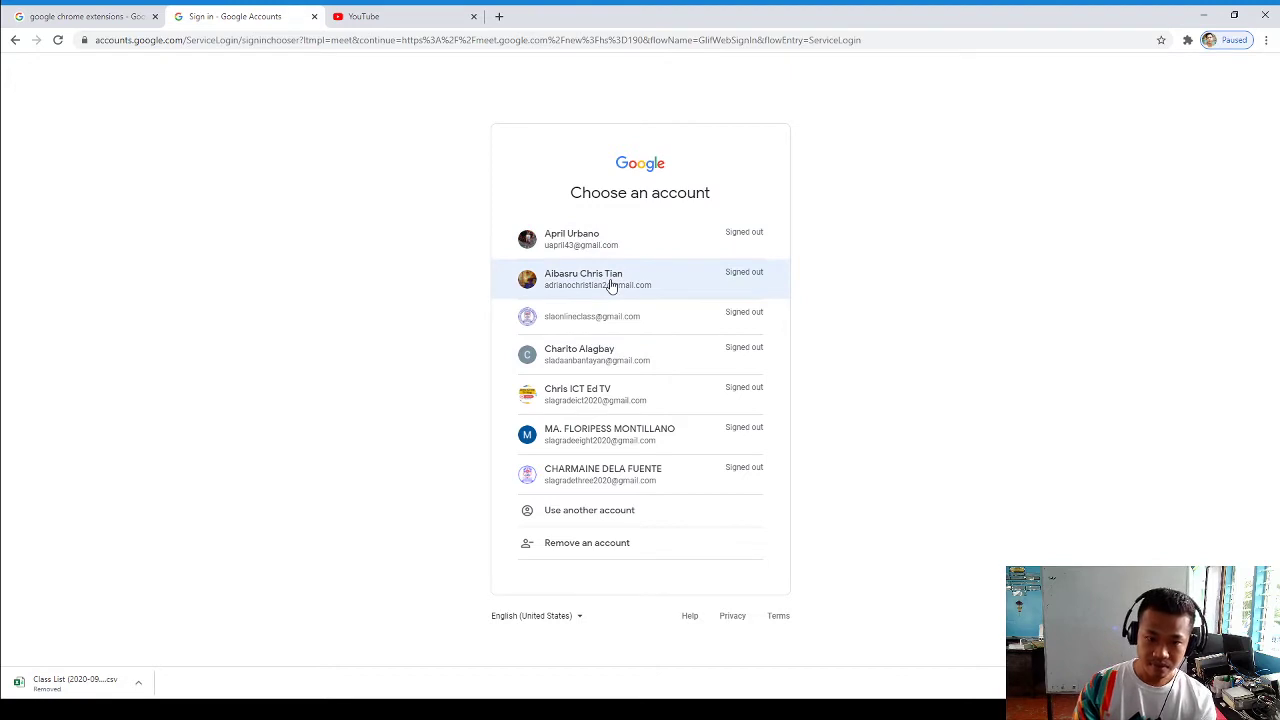
click(612, 285)
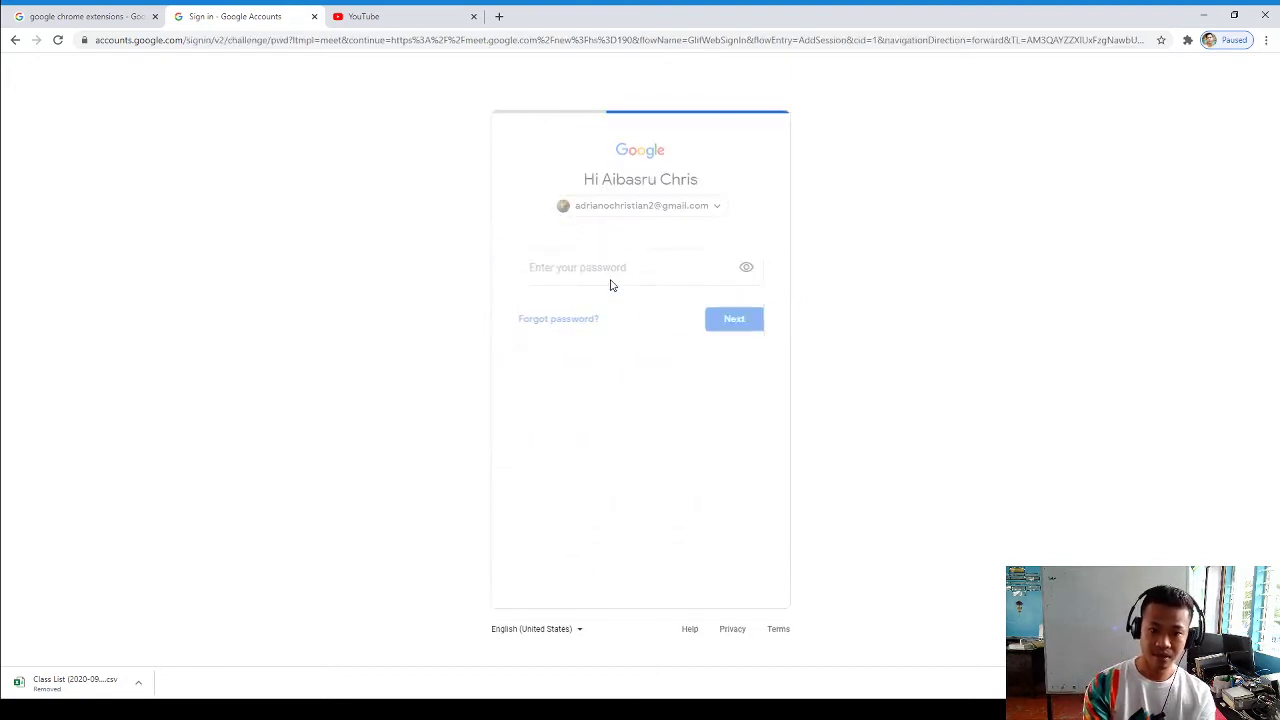
text(••)
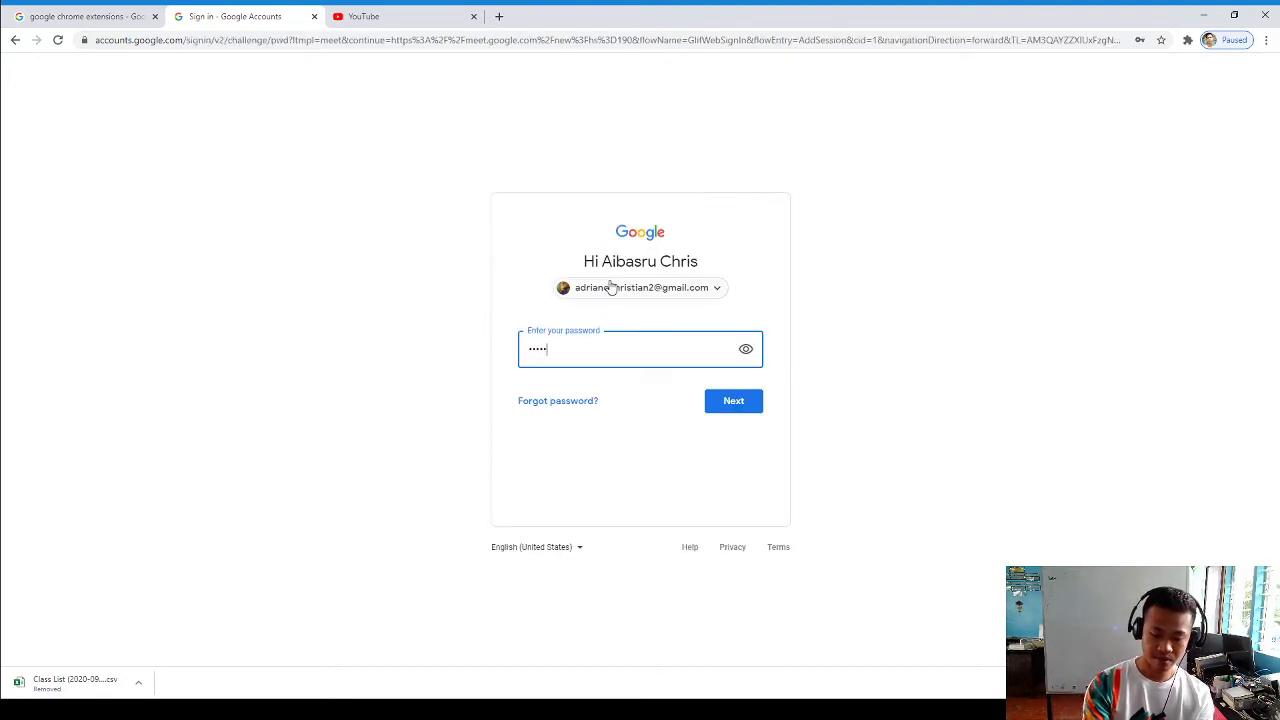
key(Return)
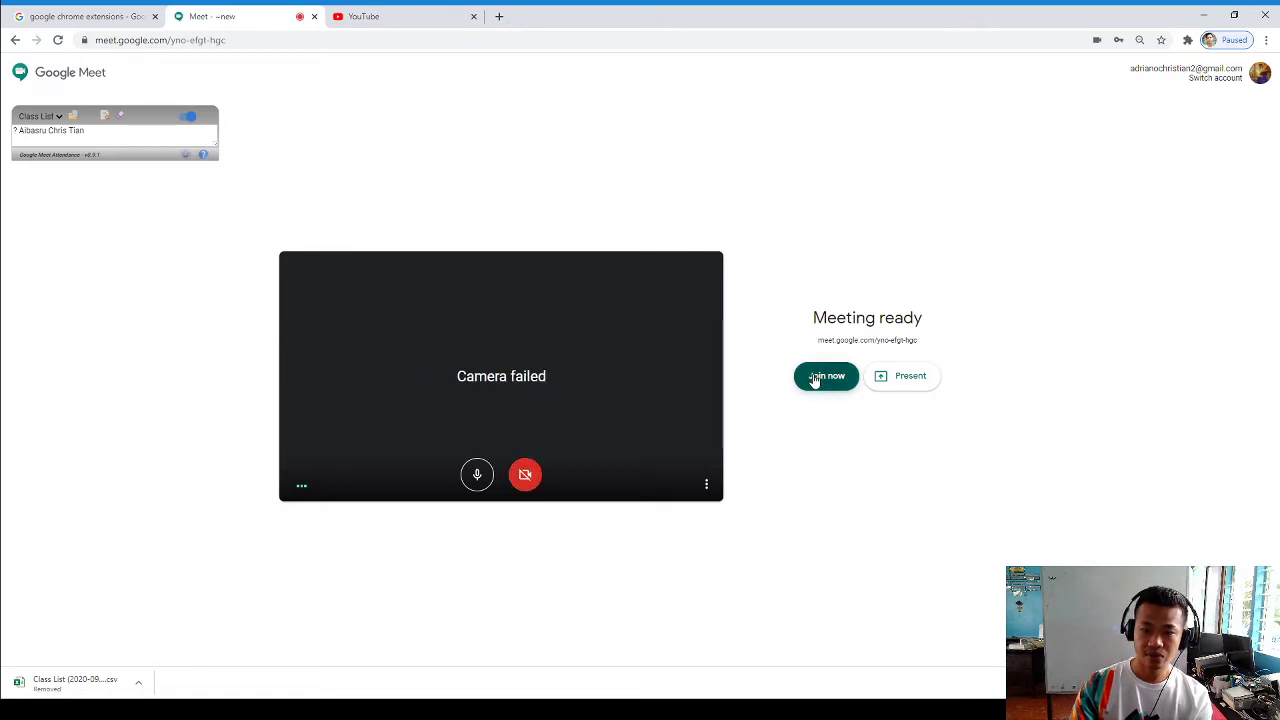
Join the new meeting and copy its joining info
click(819, 376)
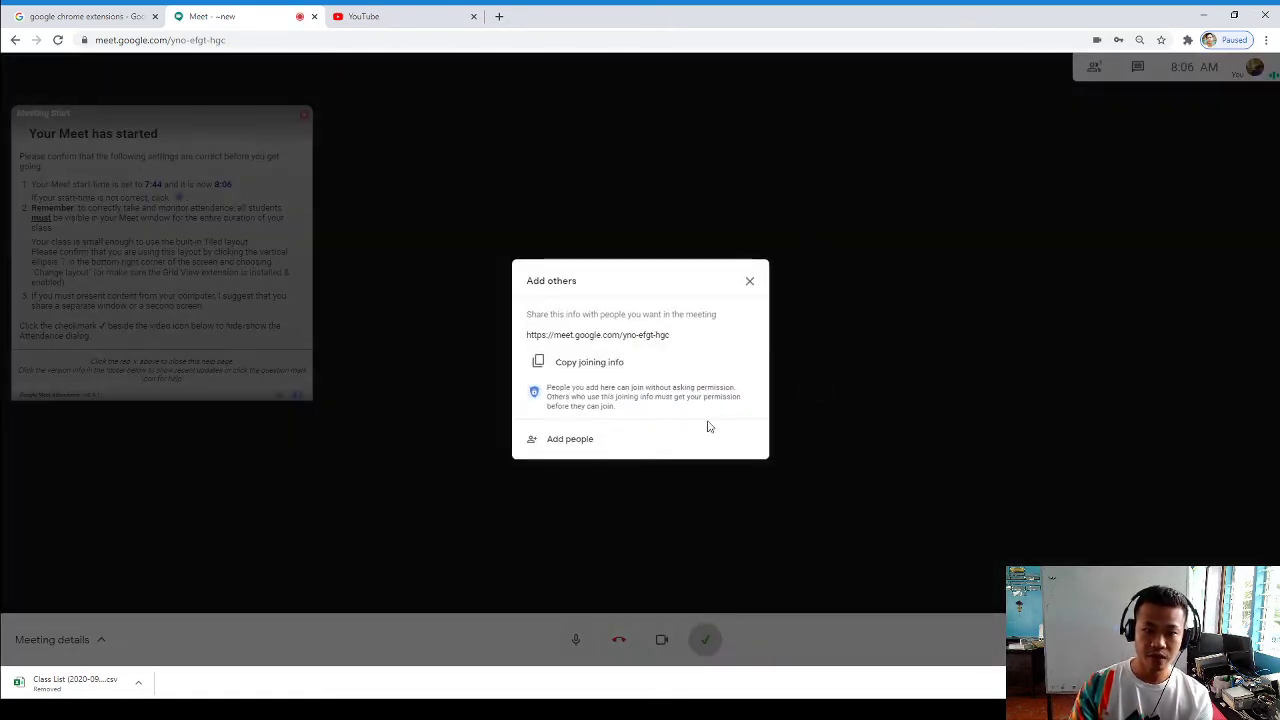
click(589, 366)
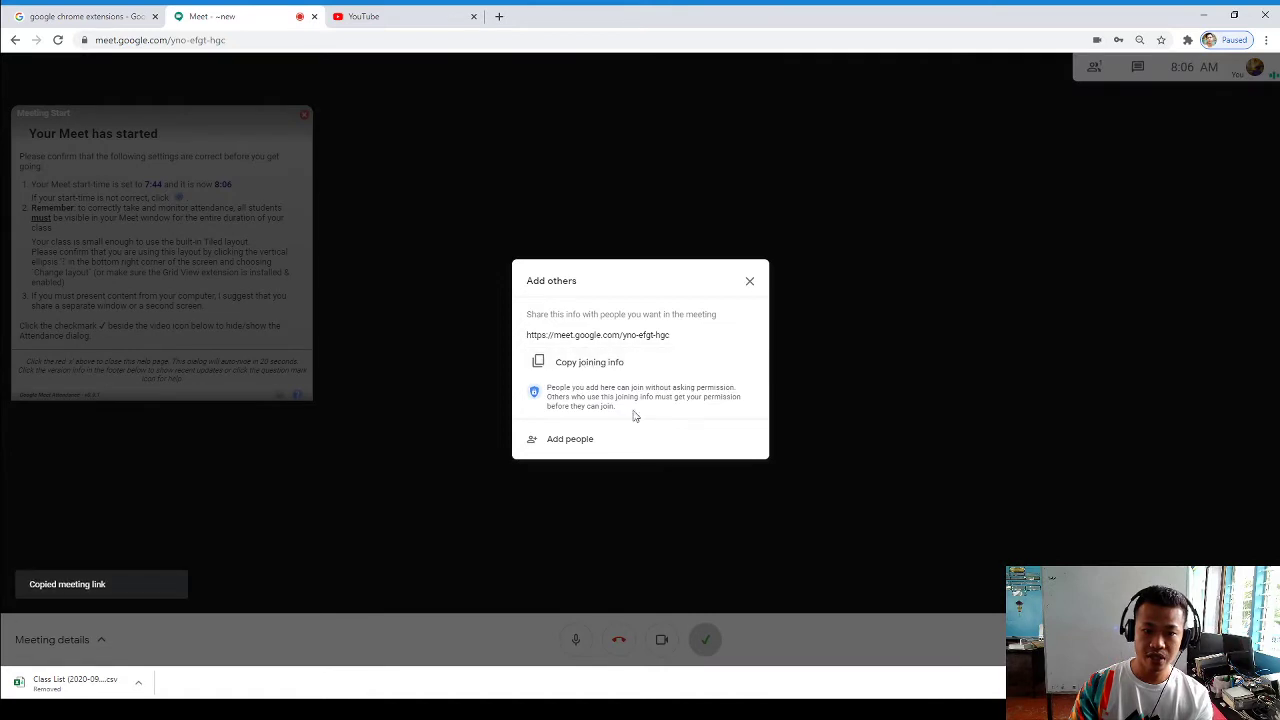
click(578, 441)
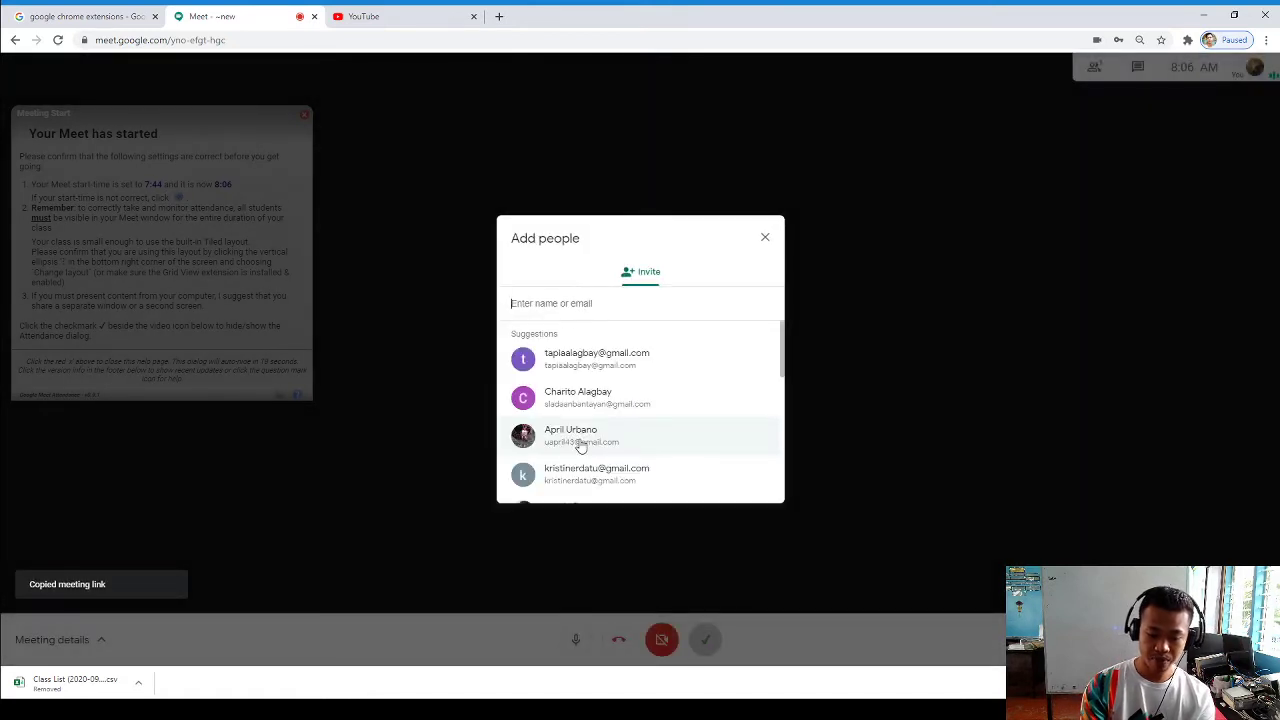
Add the student's Gmail address as a recipient and send the e-mail invitation
text(chrisd)
key(BackSpace)
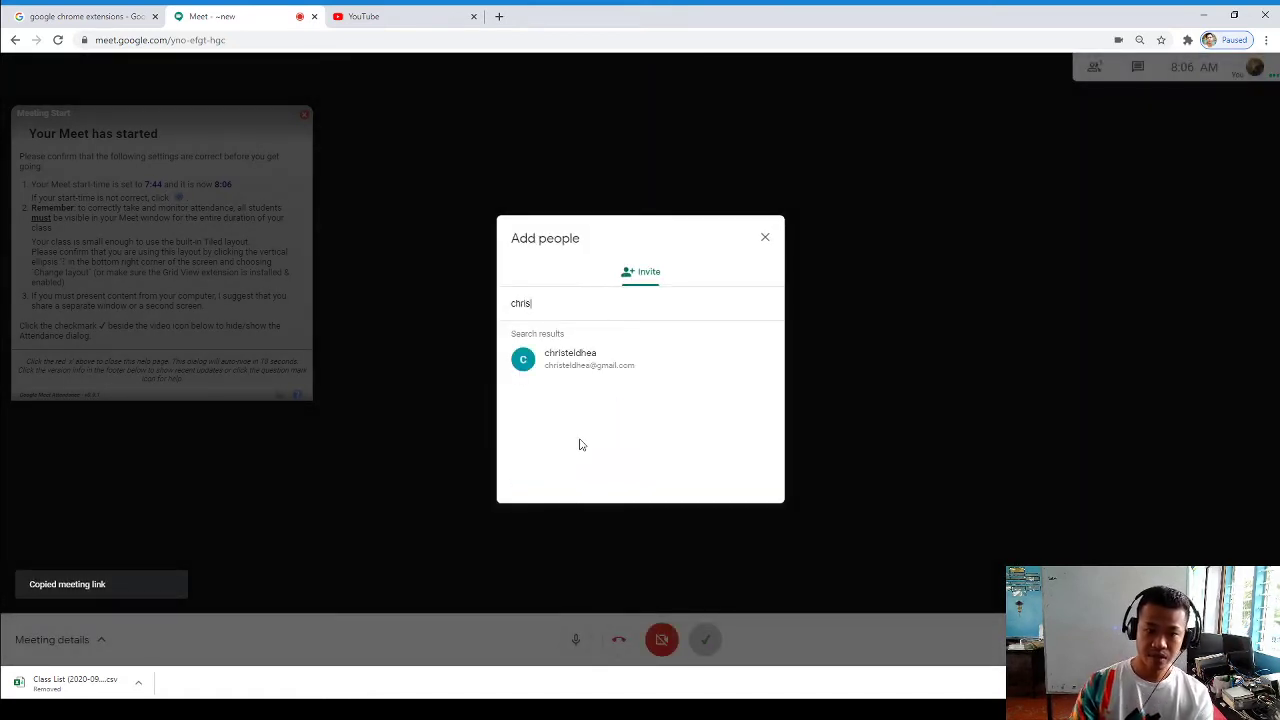
text(d)
key(BackSpace)
key(BackSpace)
key(BackSpace)
key(BackSpace)
key(BackSpace)
text(s)
key(BackSpace)
key(BackSpace)
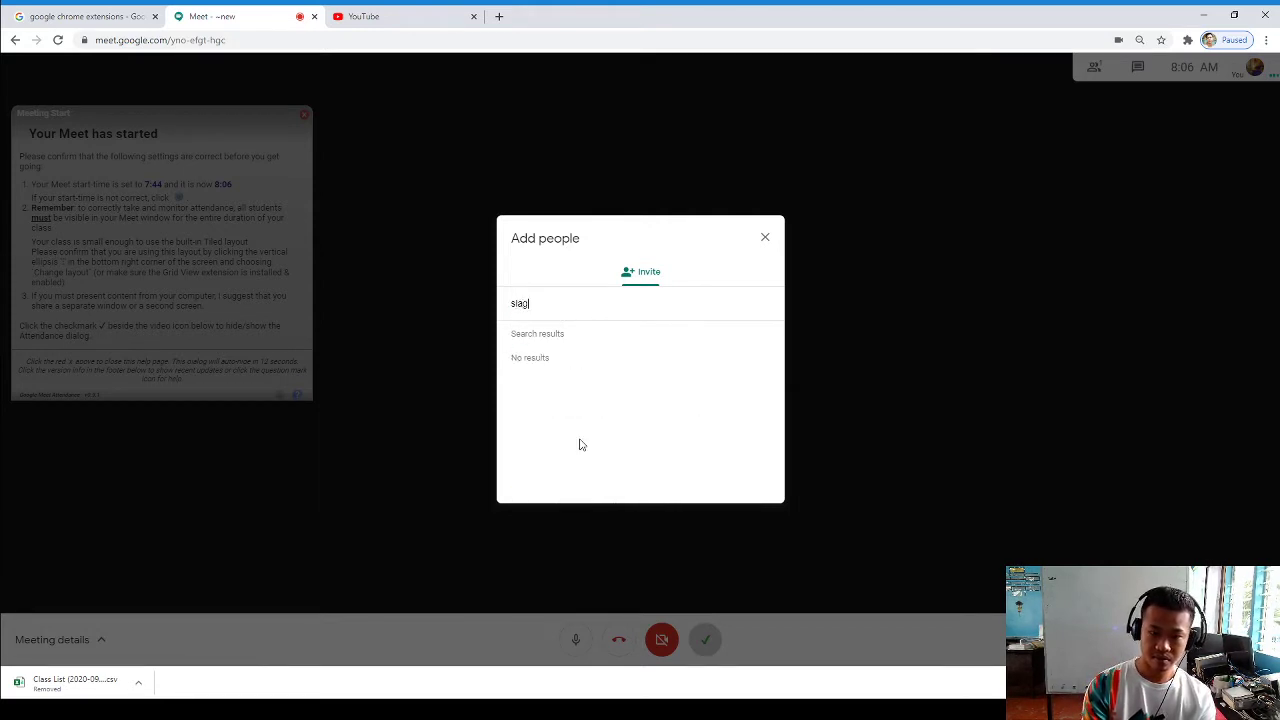
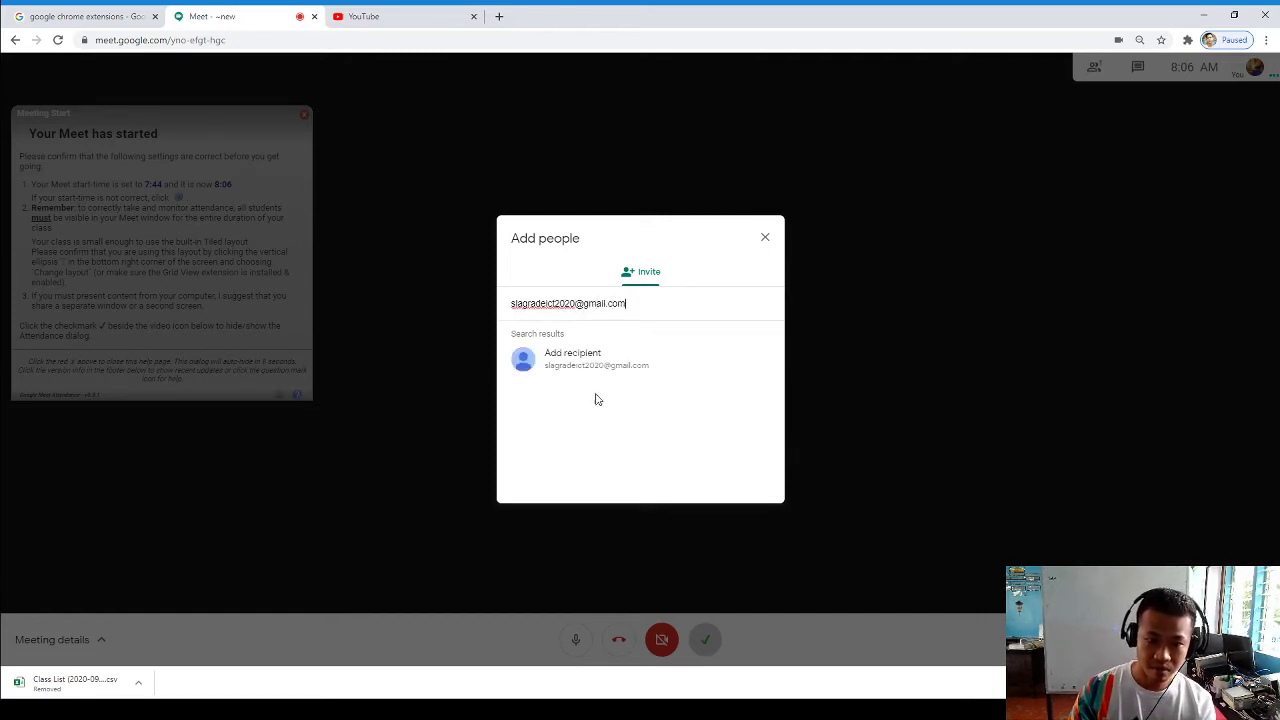
click(577, 364)
click(740, 480)
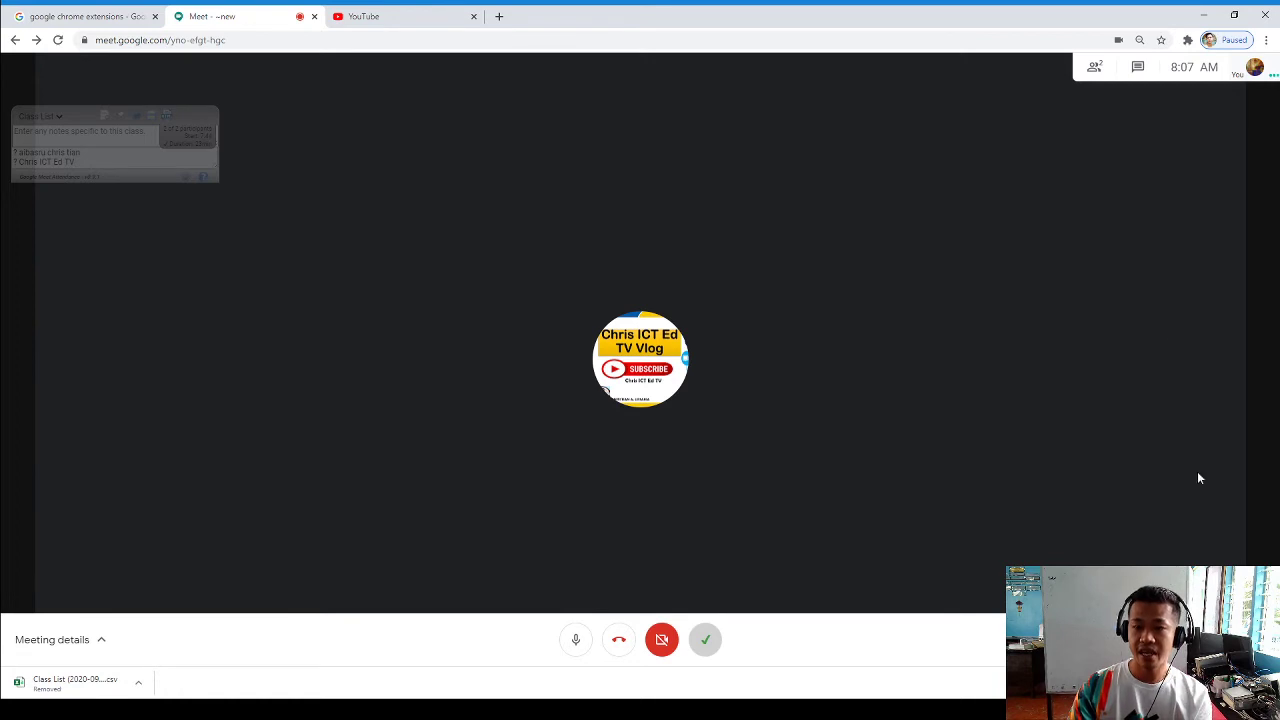
Check Meeting details showing People (2), then bring up the Present now options
click(1096, 70)
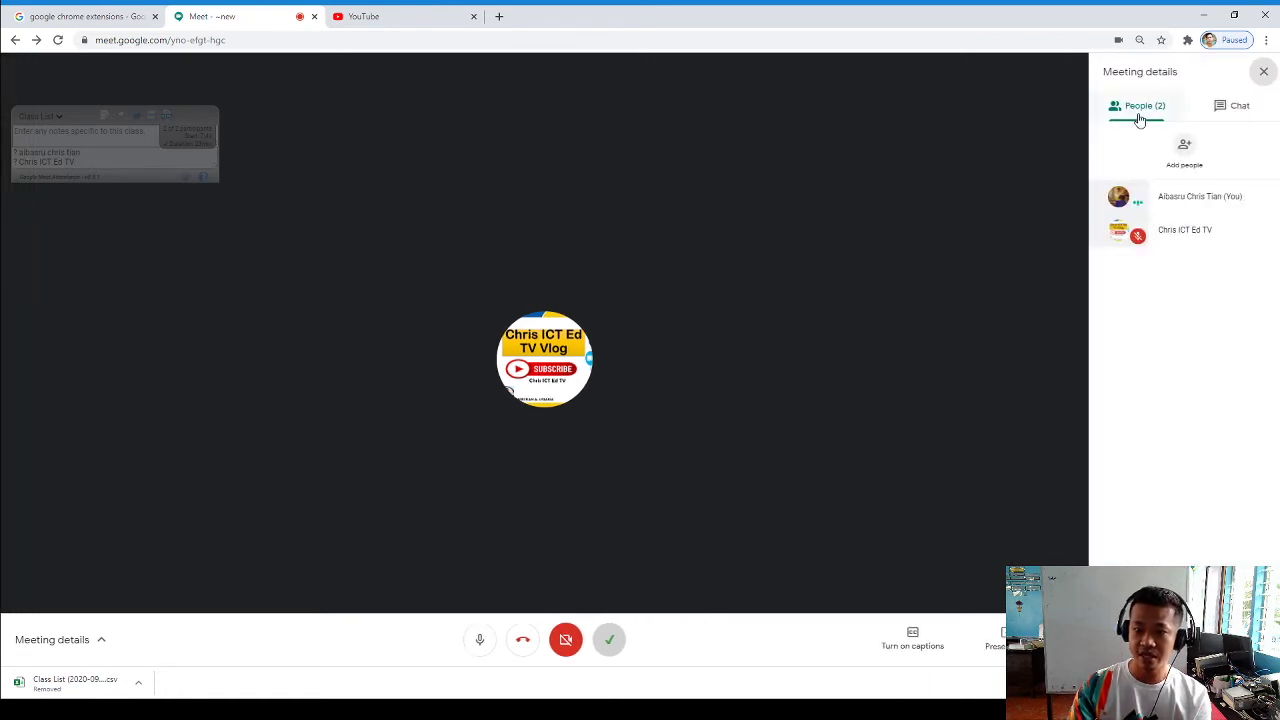
click(1263, 71)
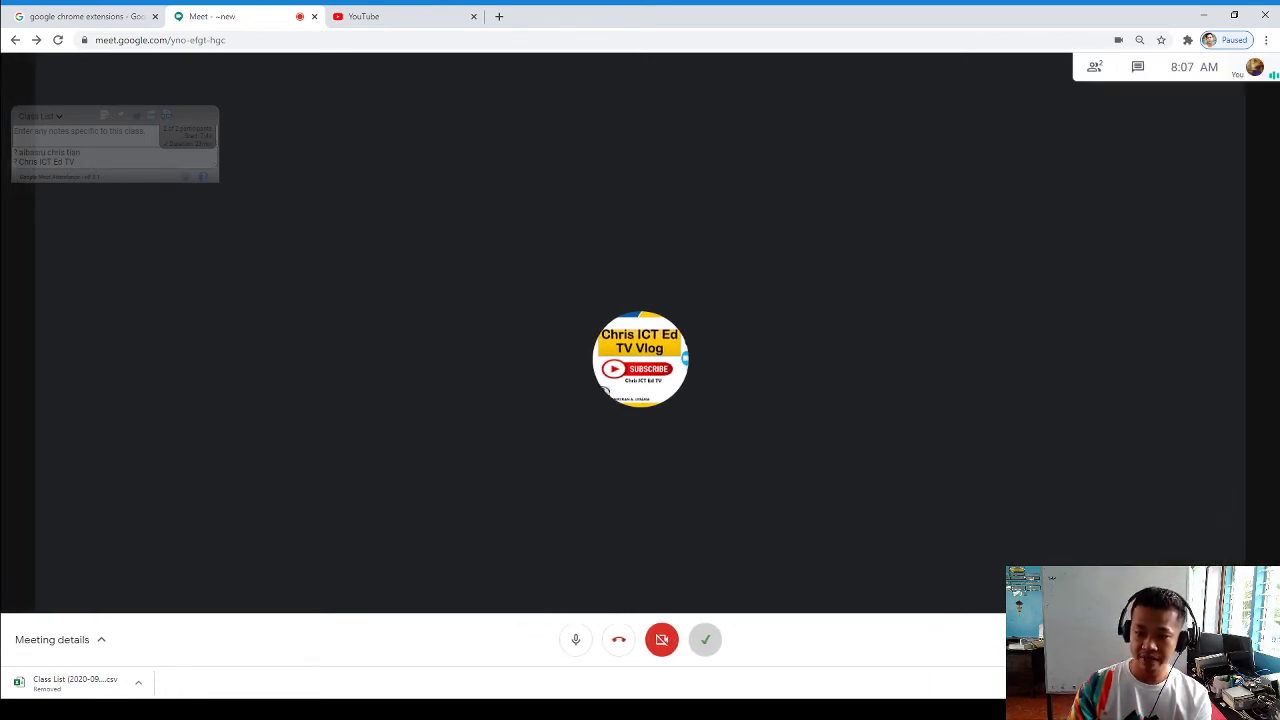
click(1190, 640)
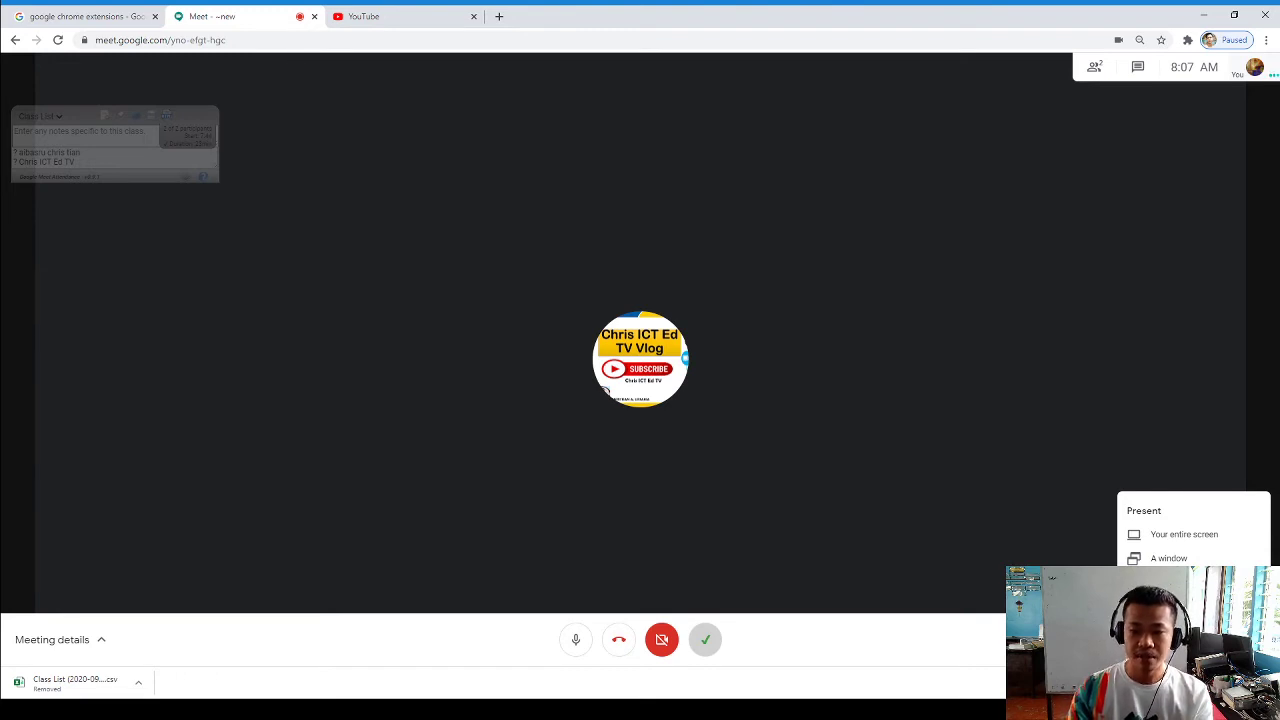
Present the YouTube browser tab to the meeting with Share audio enabled
click(1180, 582)
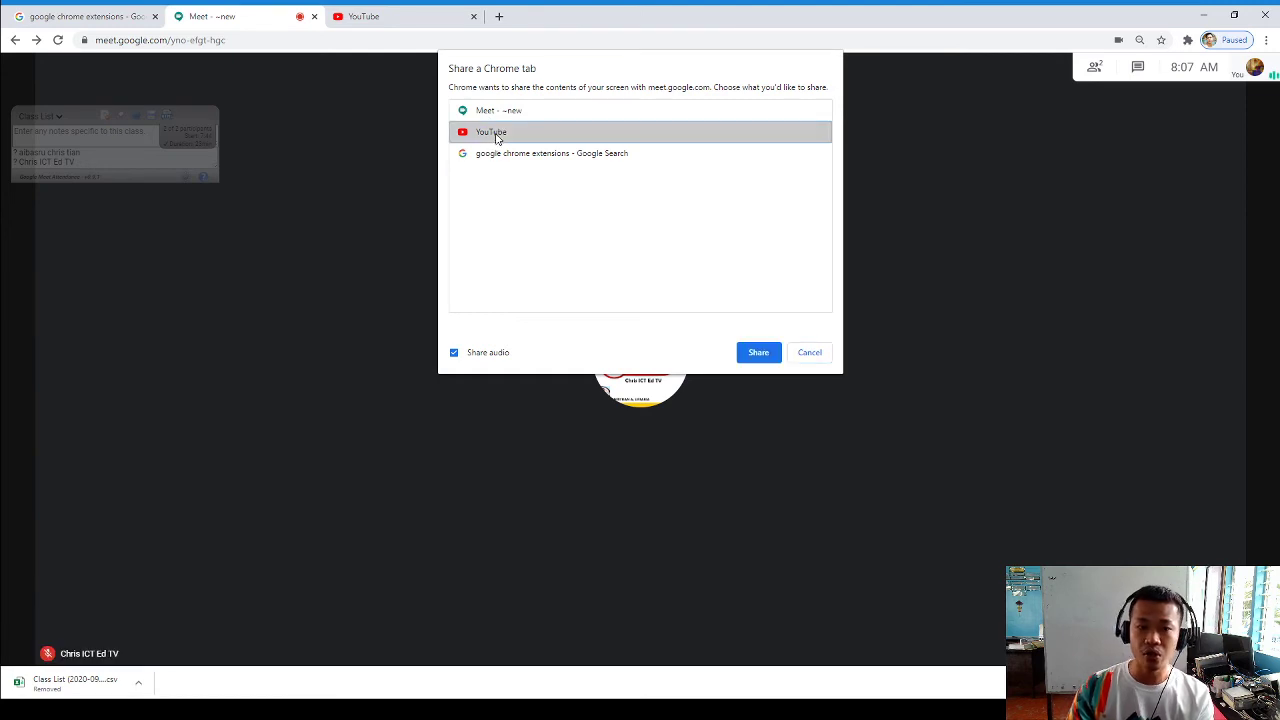
click(758, 353)
click(455, 103)
Search YouTube for 'respiratory system' and open 'Respiratory System - How The Respiratory System Works'
text(respirat)
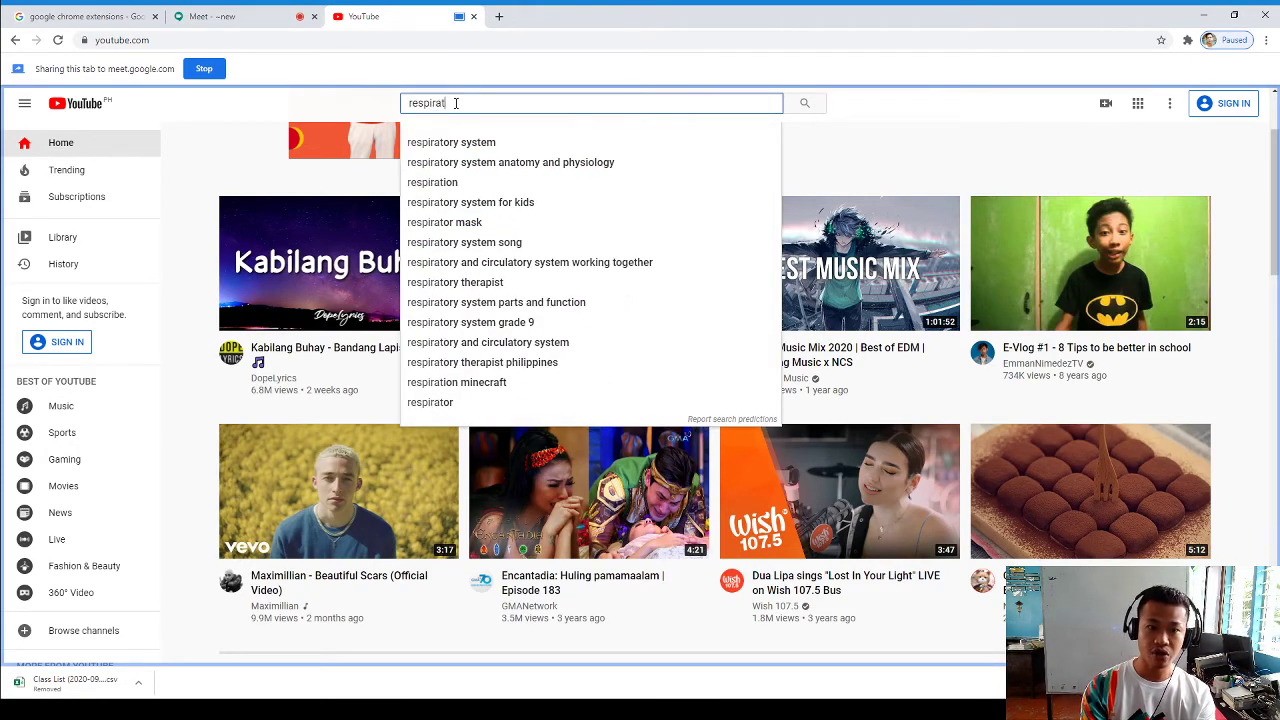
click(446, 145)
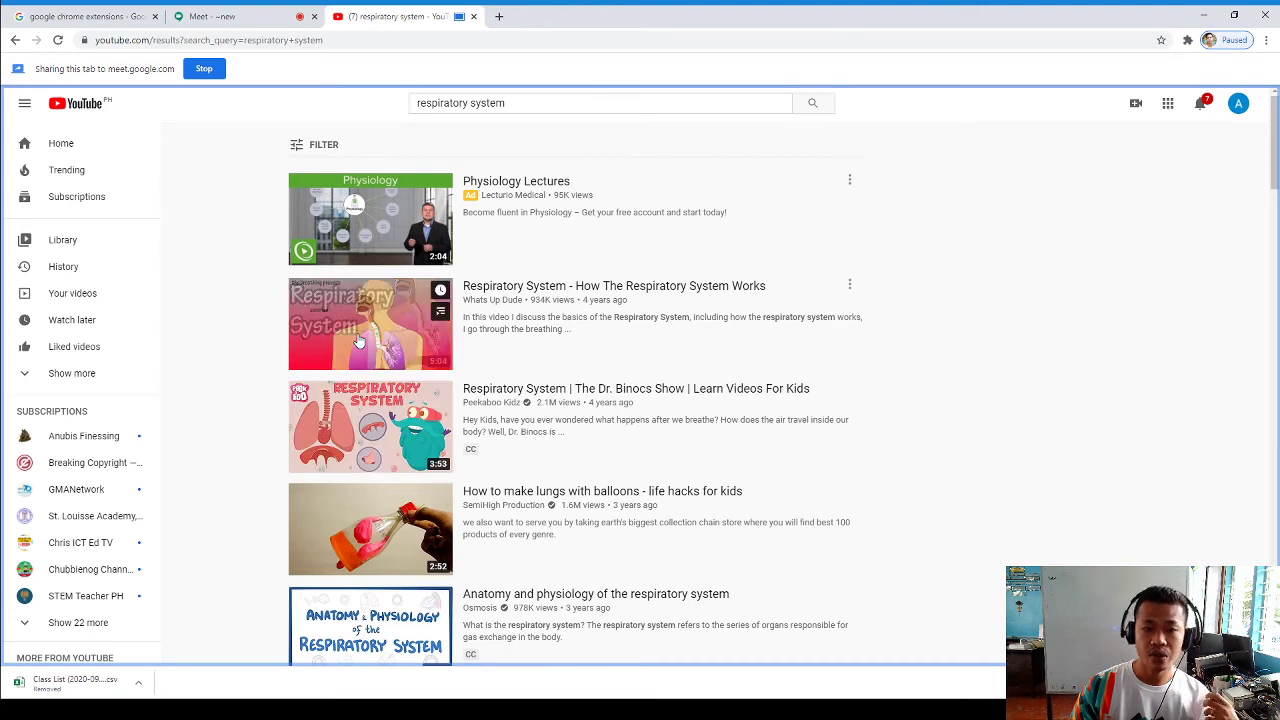
click(358, 340)
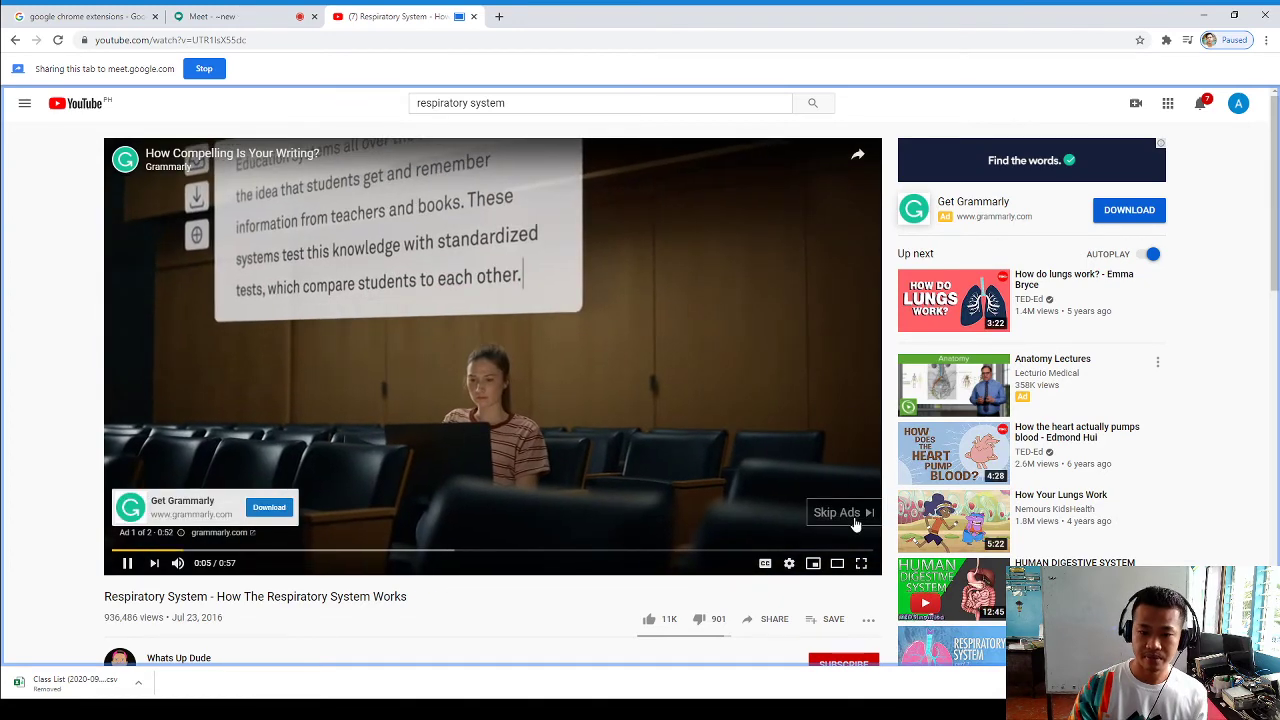
Skip the ad, seek through the video to about 3:34, pause at 3:36, and return to Meet
click(855, 524)
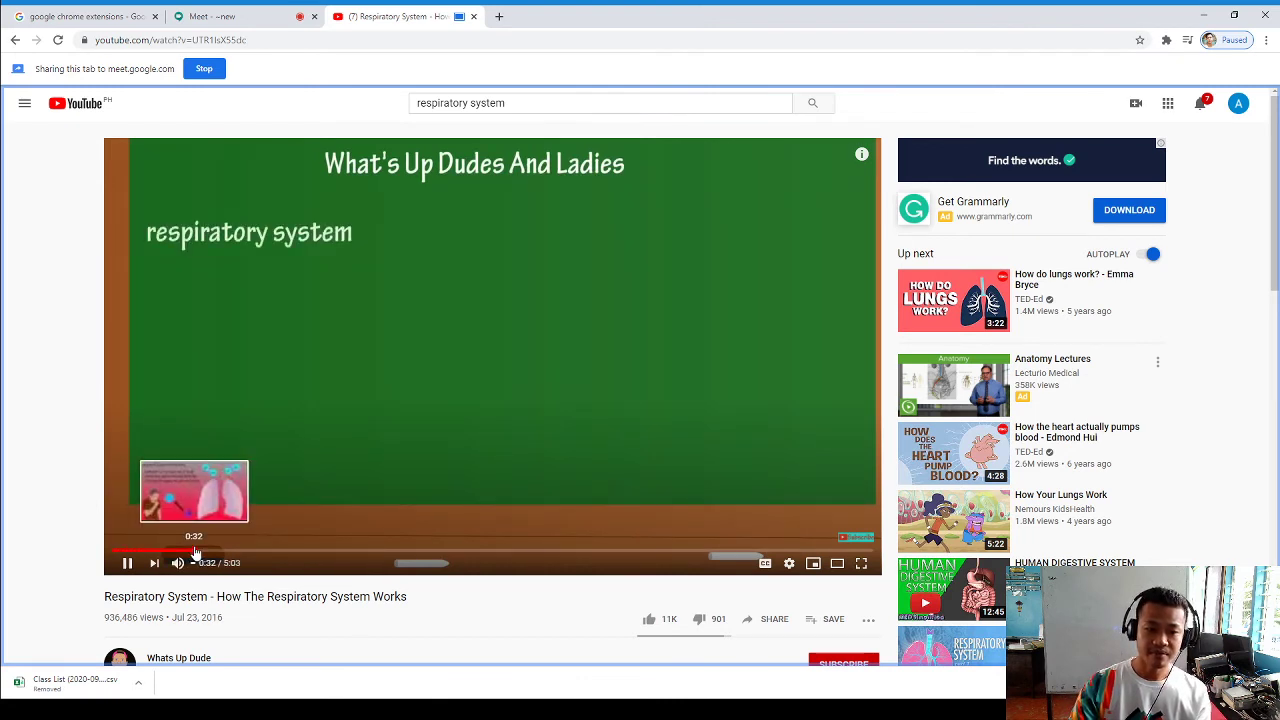
click(195, 551)
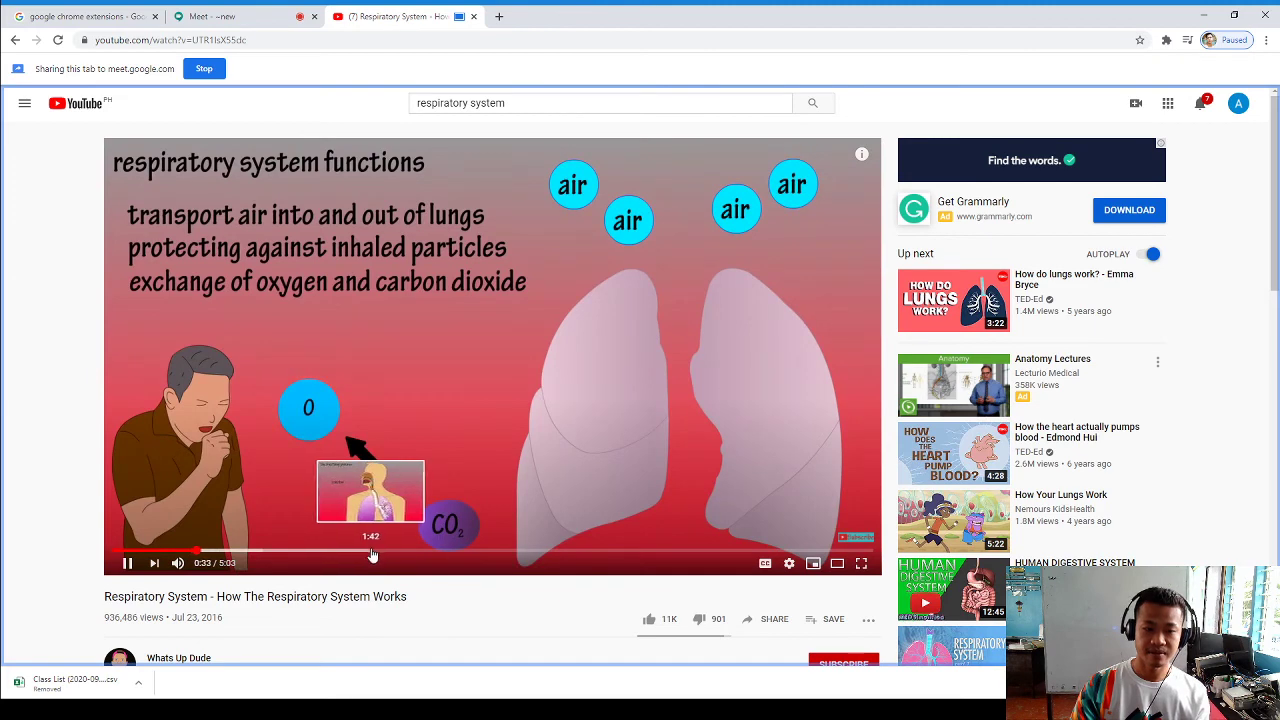
click(370, 551)
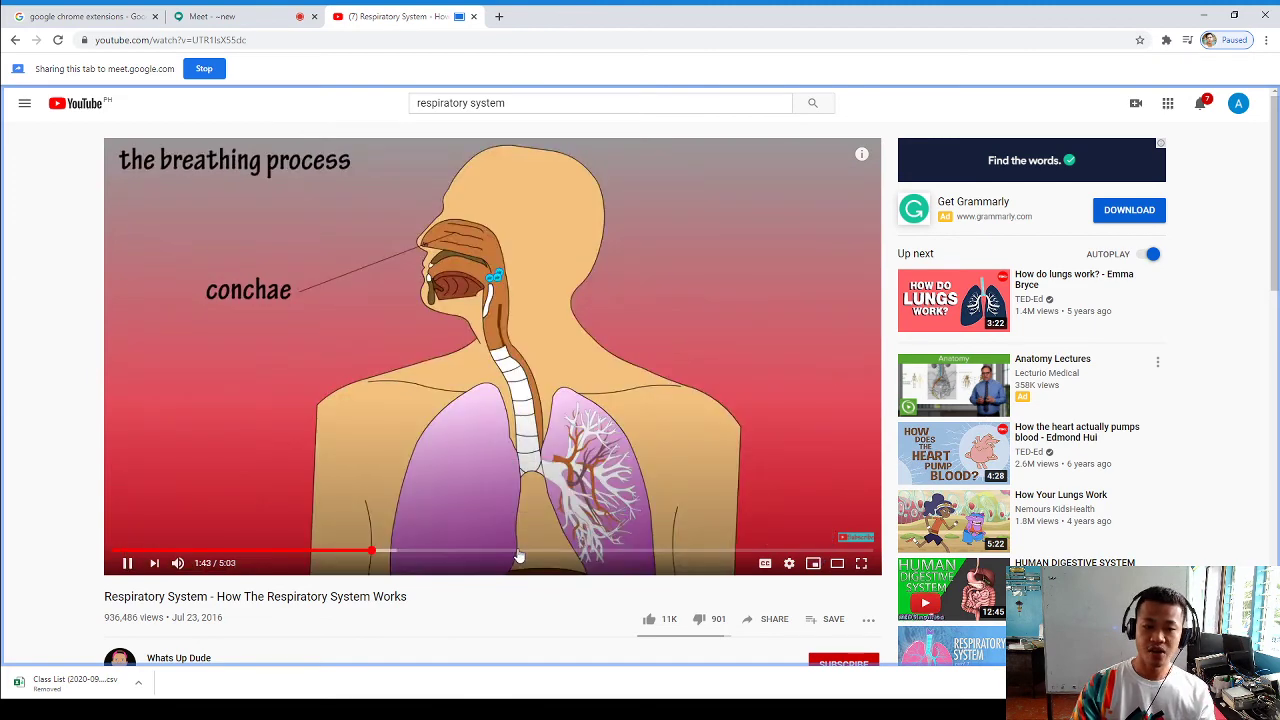
click(519, 553)
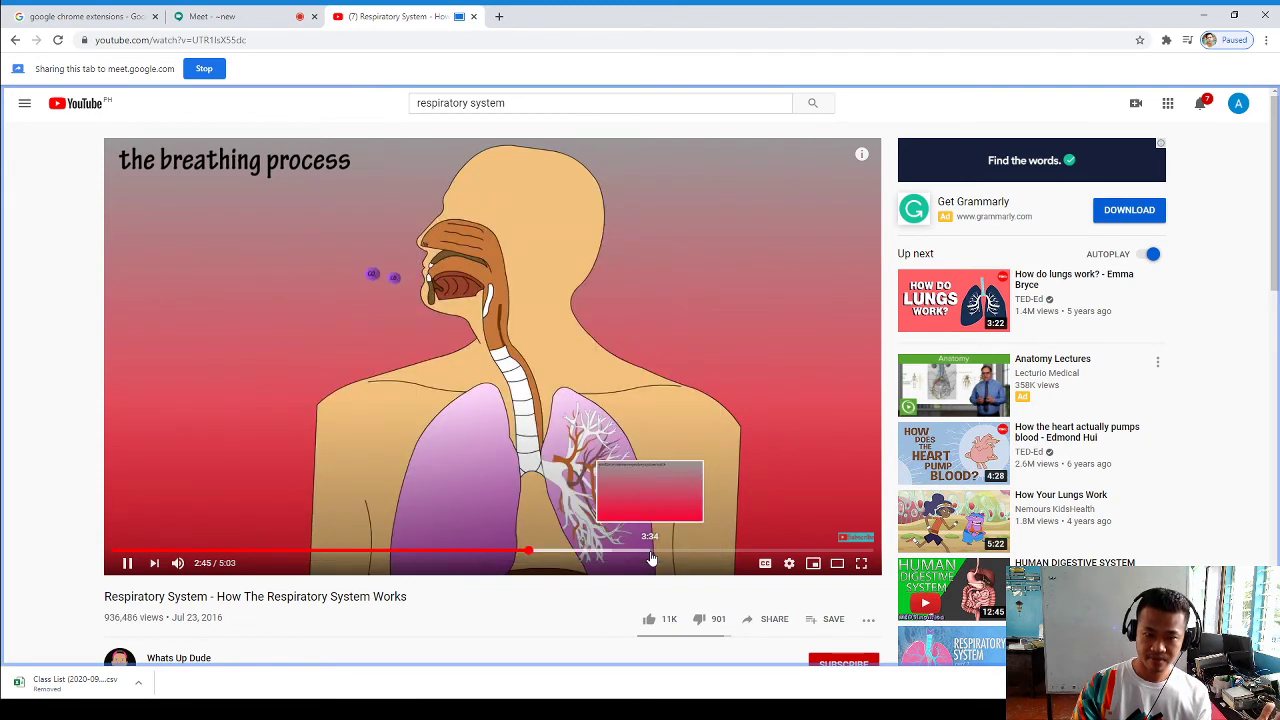
click(651, 556)
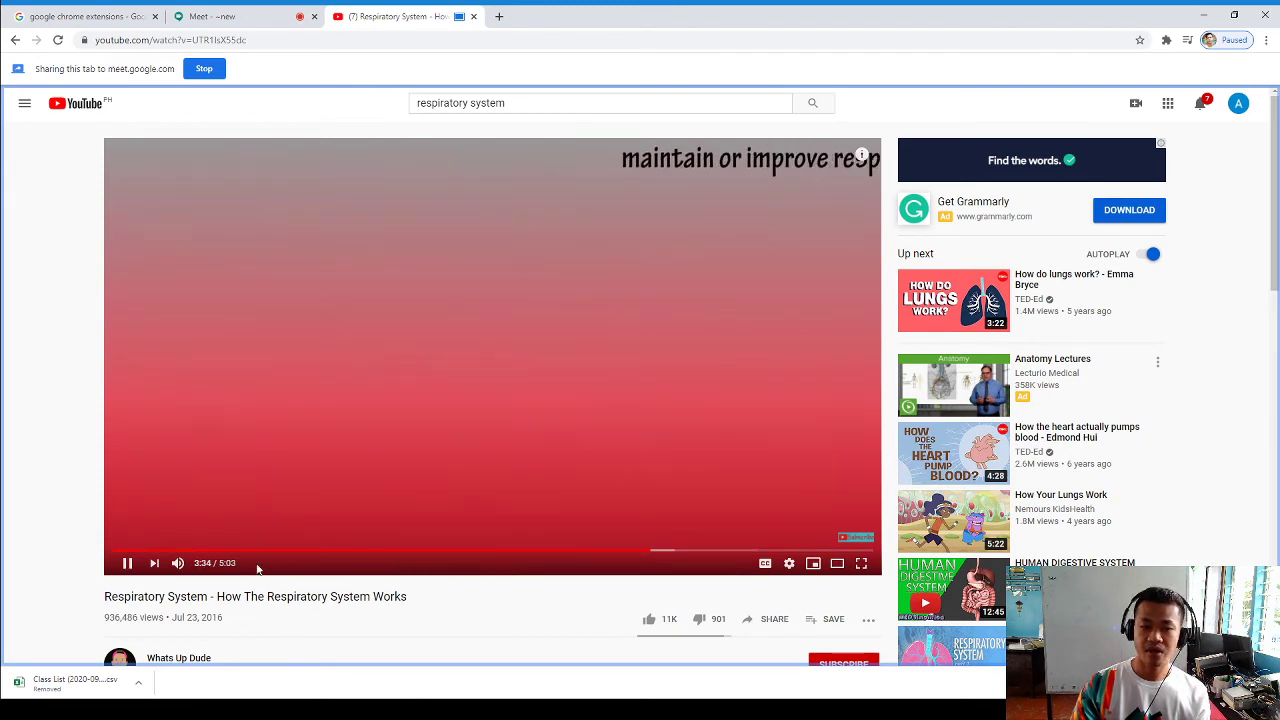
click(128, 564)
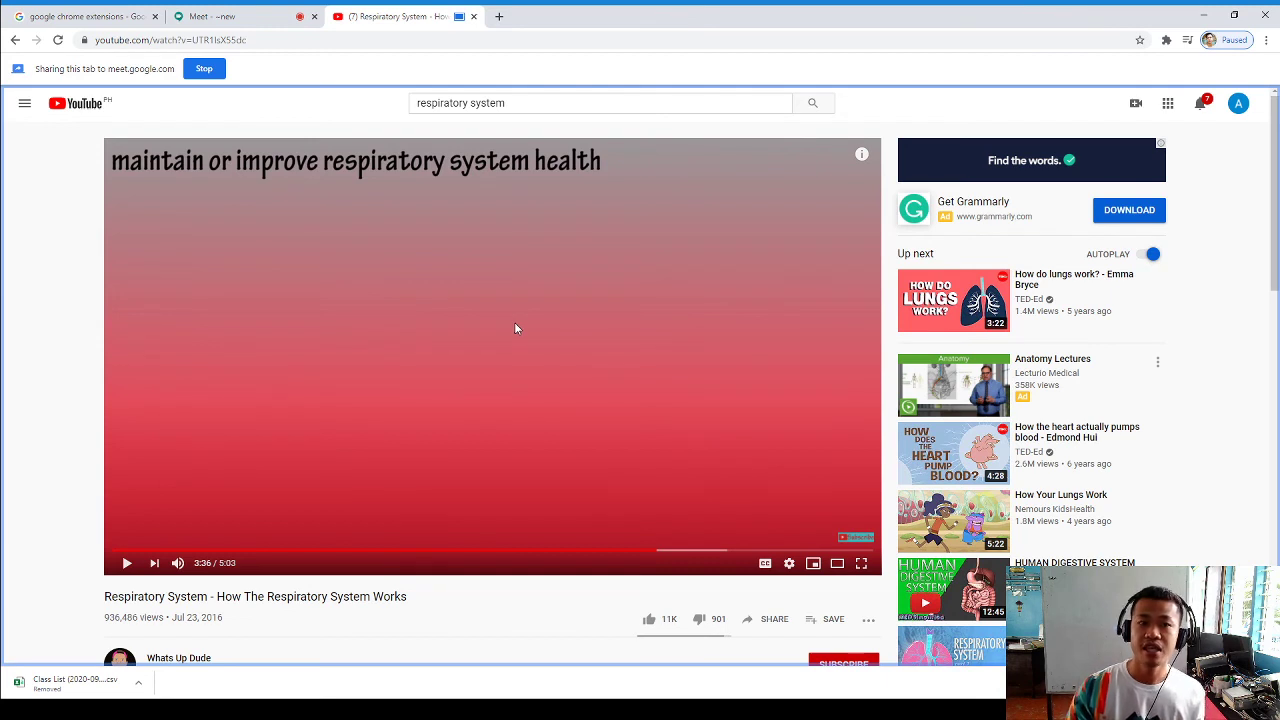
click(245, 16)
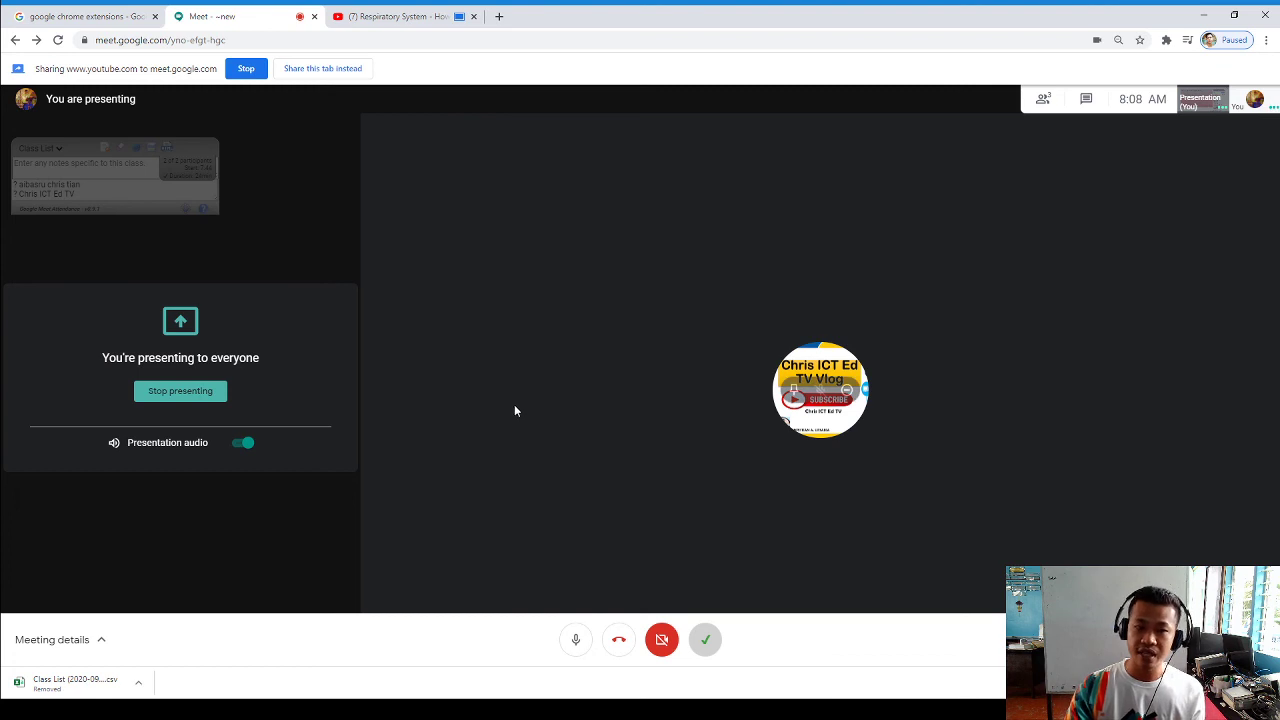
Stop presenting the YouTube tab, then open and dismiss the Present now menu
click(182, 392)
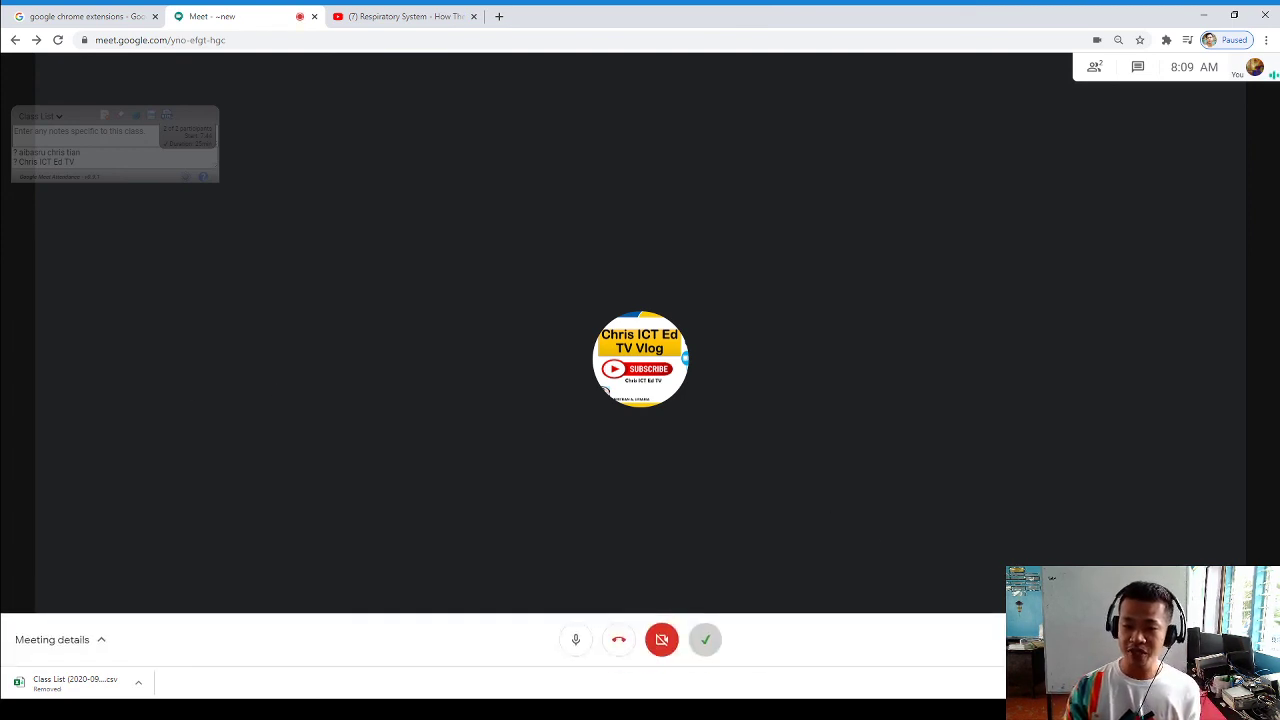
click(1150, 639)
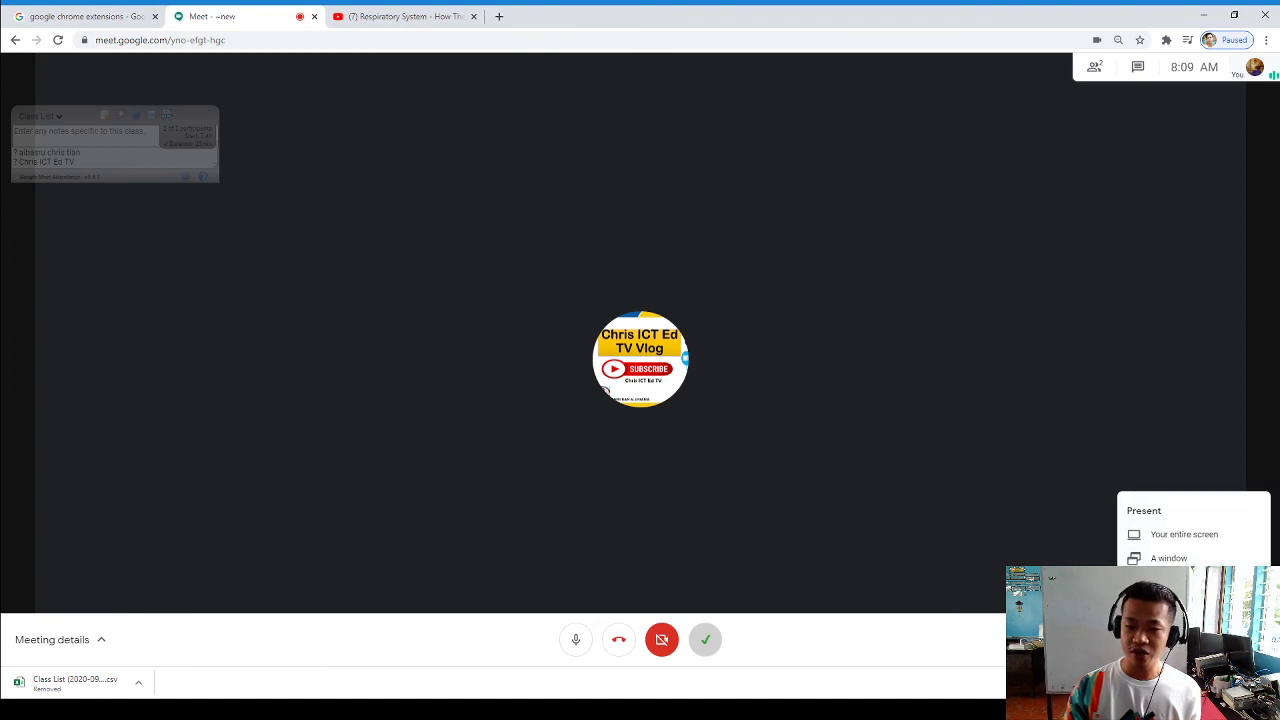
click(662, 488)
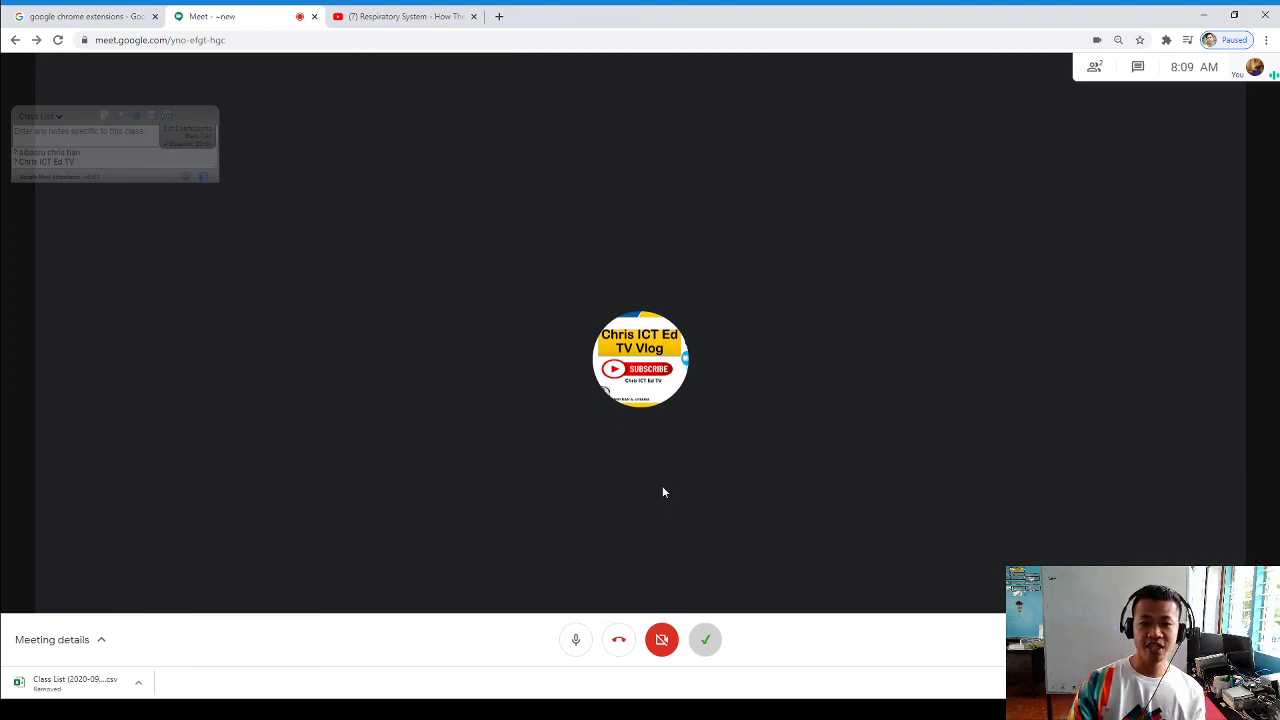